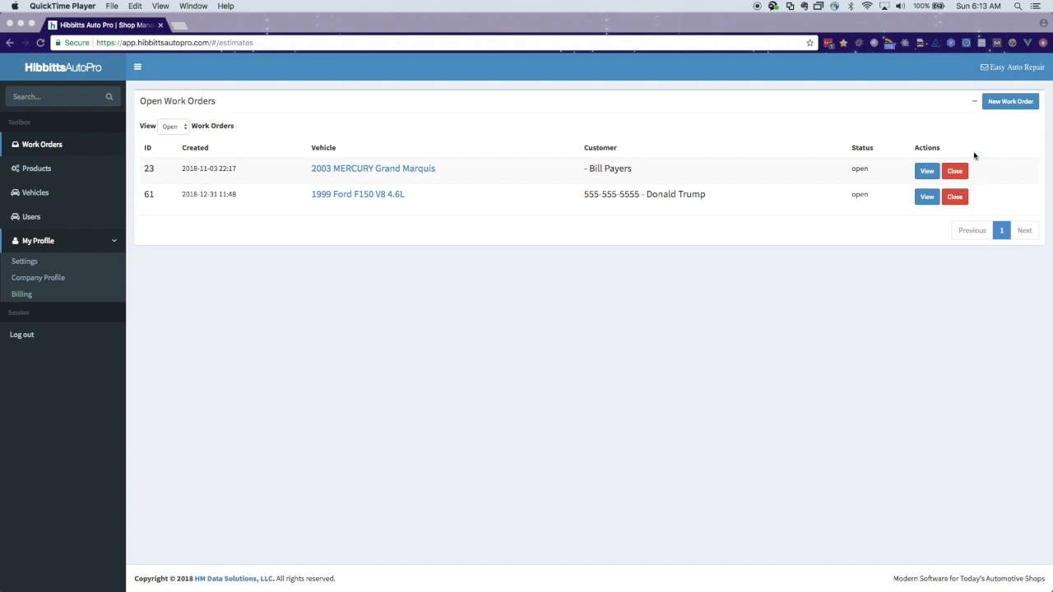
- Create a new work order and assign the existing customer Donald Trump to it
click(1003, 106)
click(1003, 105)
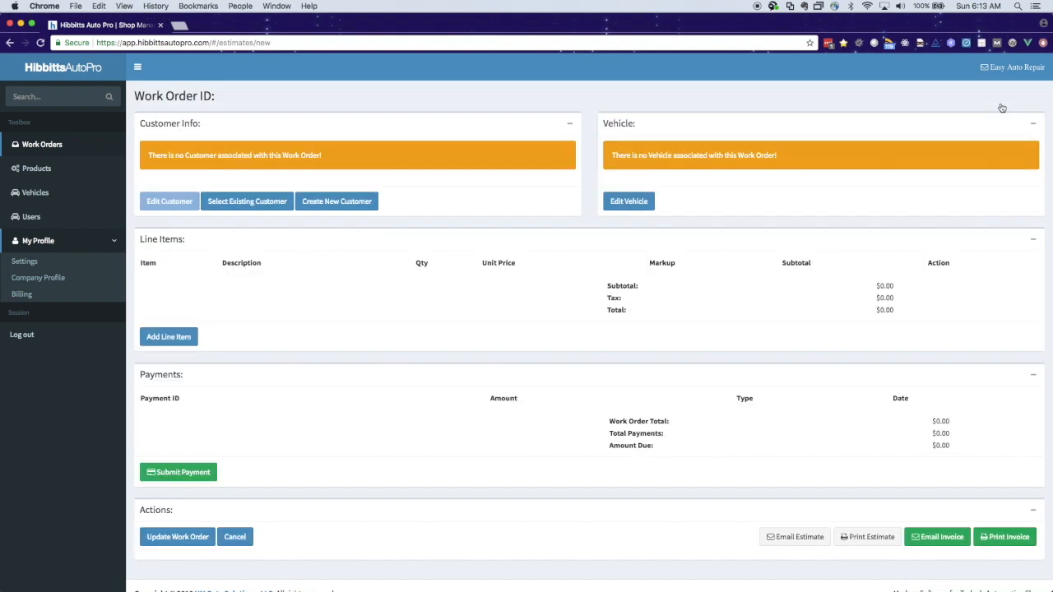
click(233, 203)
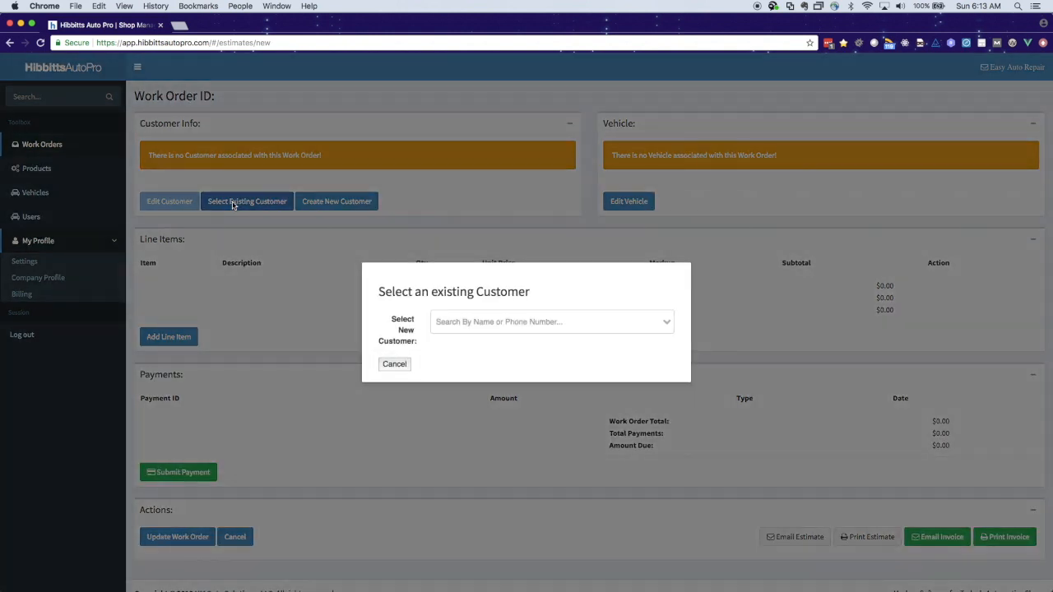
click(526, 320)
text(Donal)
key(Tab)
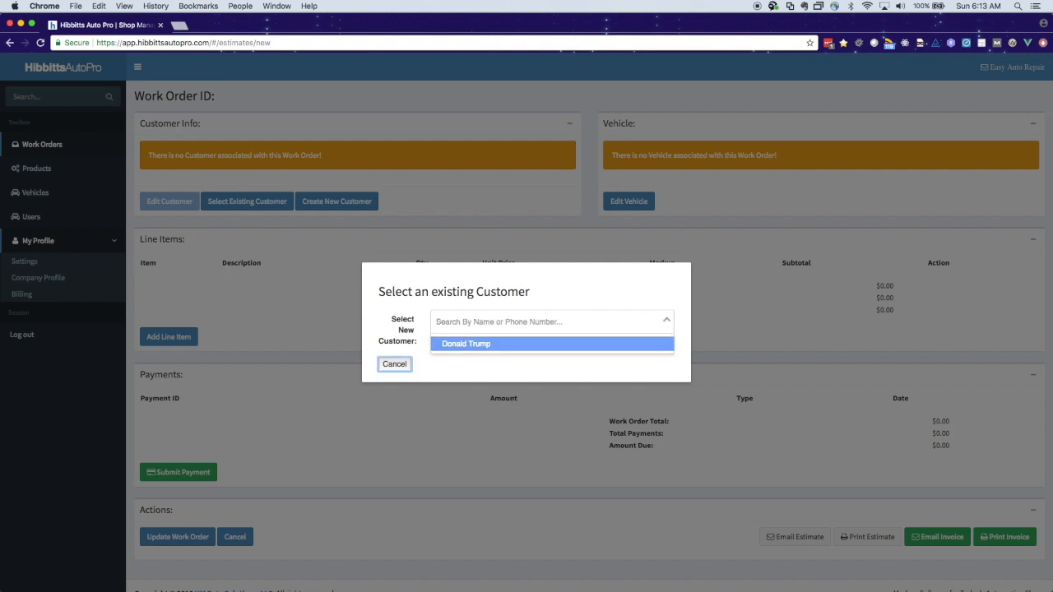
click(503, 321)
text(D)
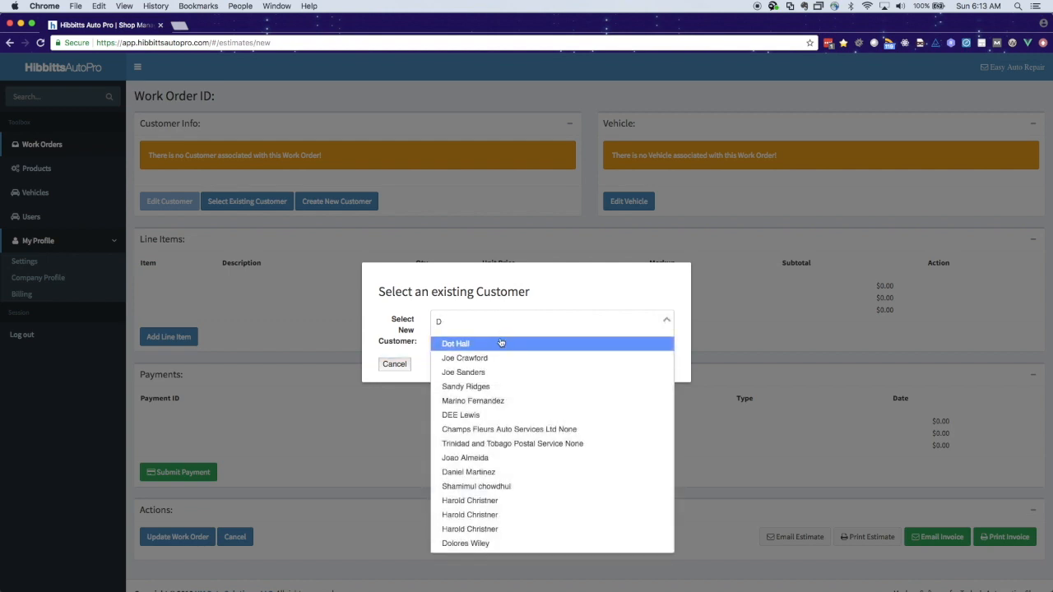
text(onal)
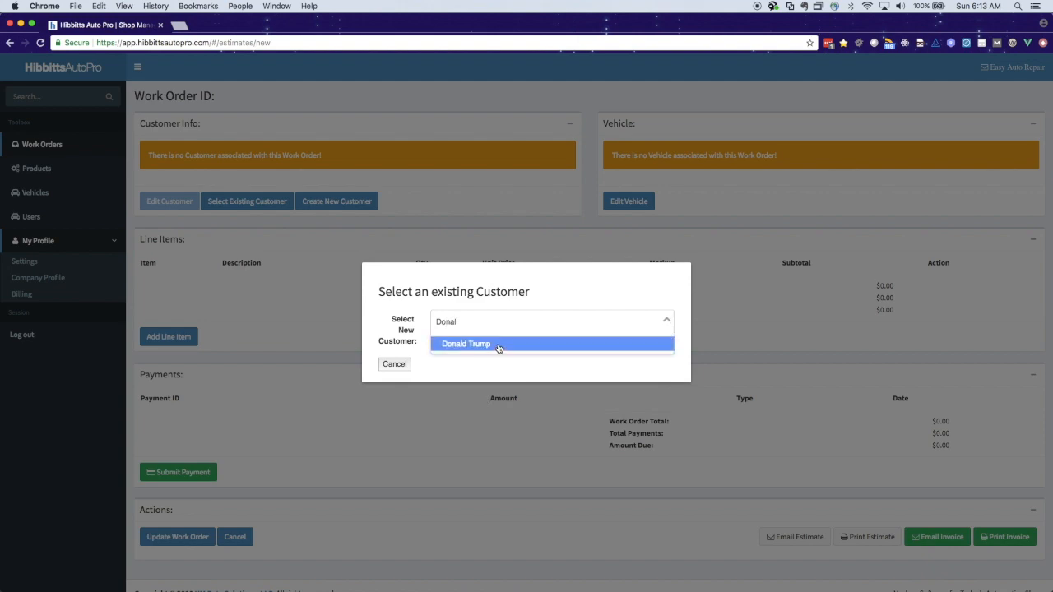
click(498, 345)
- Find the existing 2007 BMW X5 and attach it to the work order as its vehicle
click(637, 204)
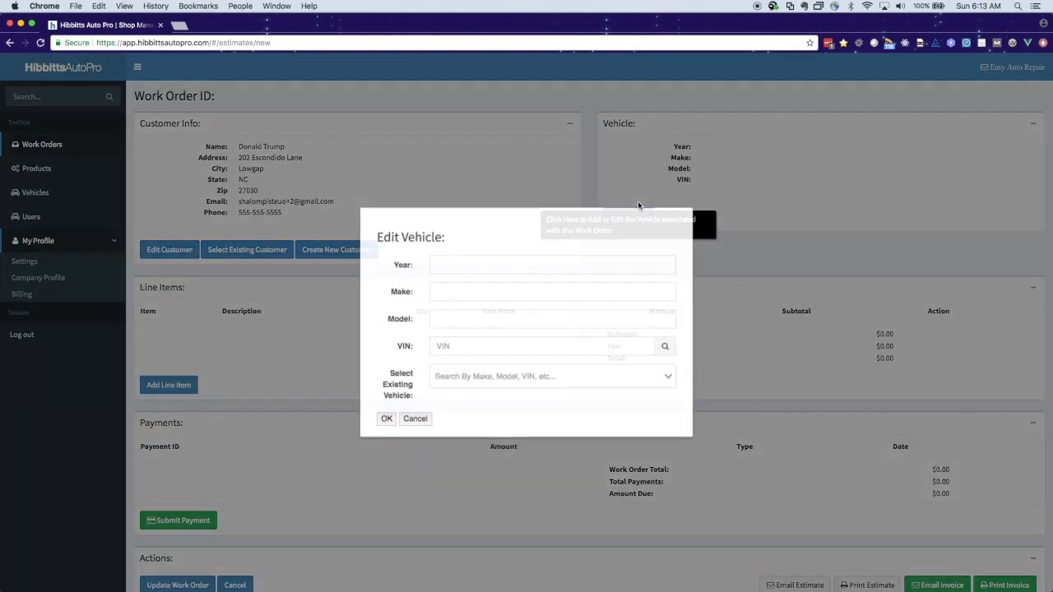
click(502, 378)
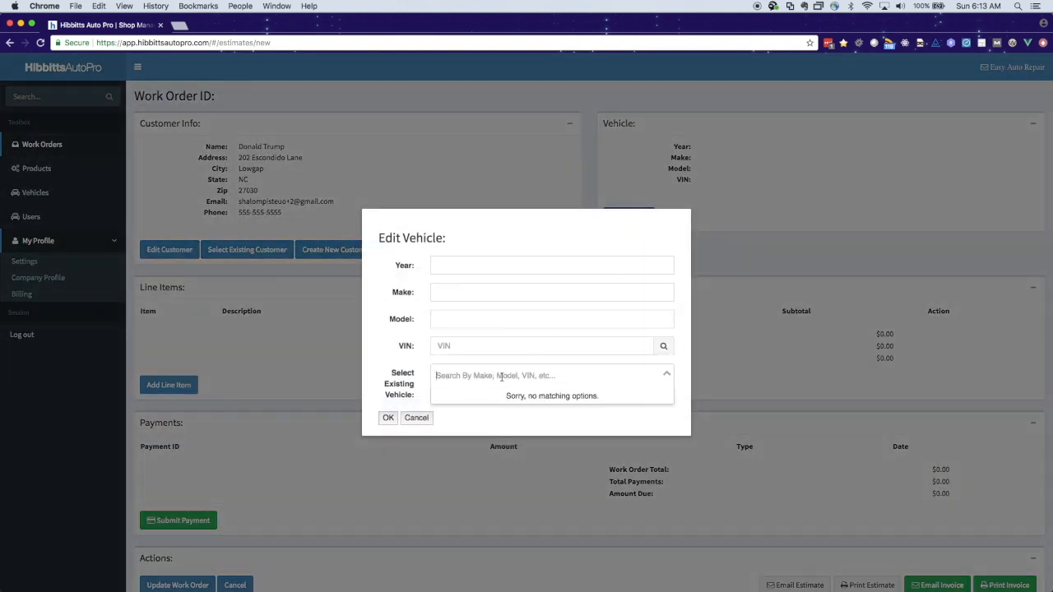
text(F)
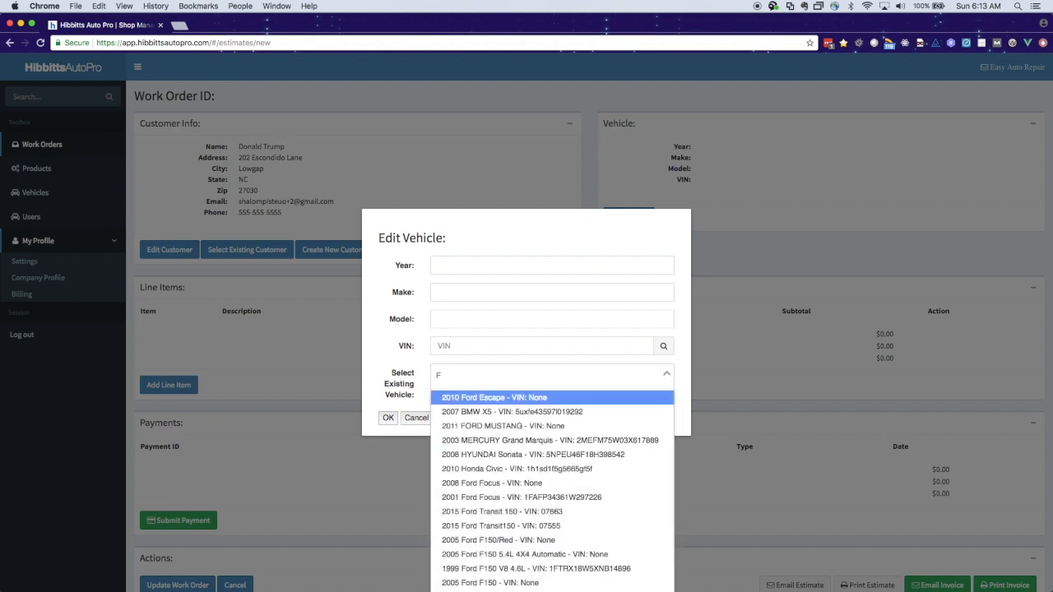
click(504, 411)
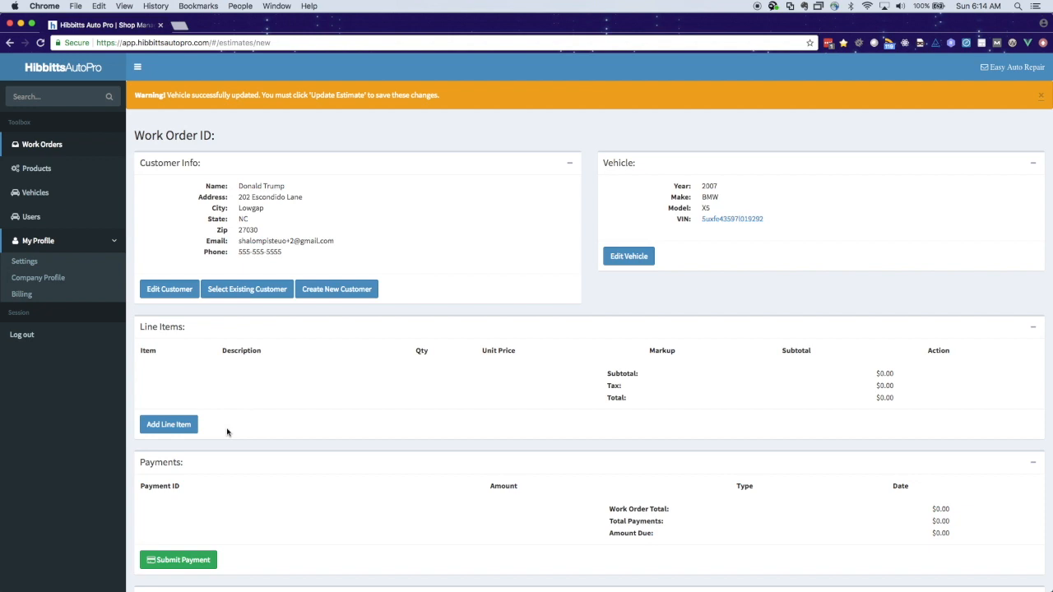
- Start a new line item described as "Starter Replacement" with a unit price of 50.00
click(172, 425)
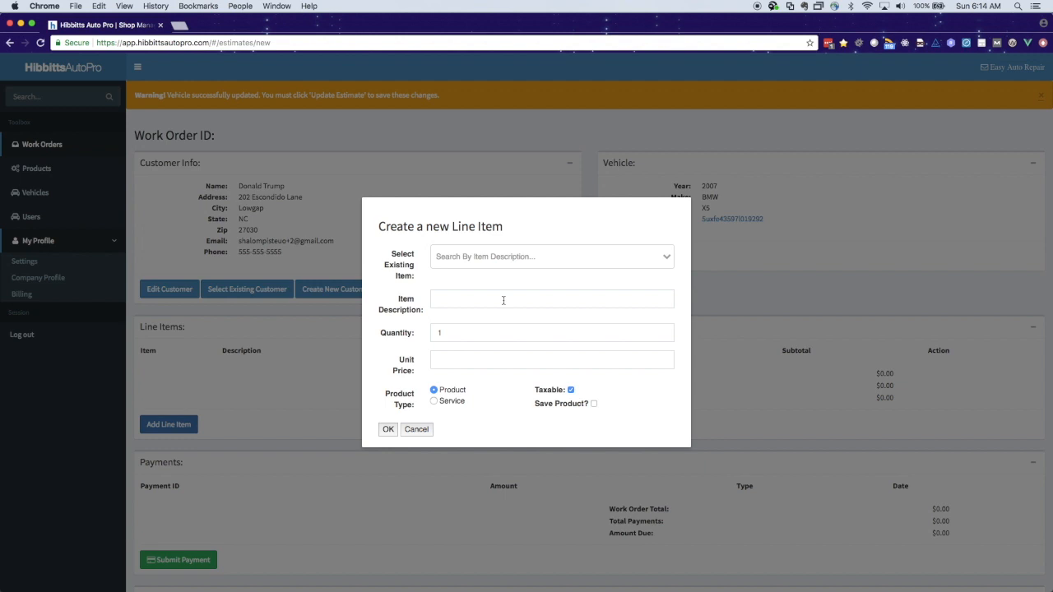
click(495, 302)
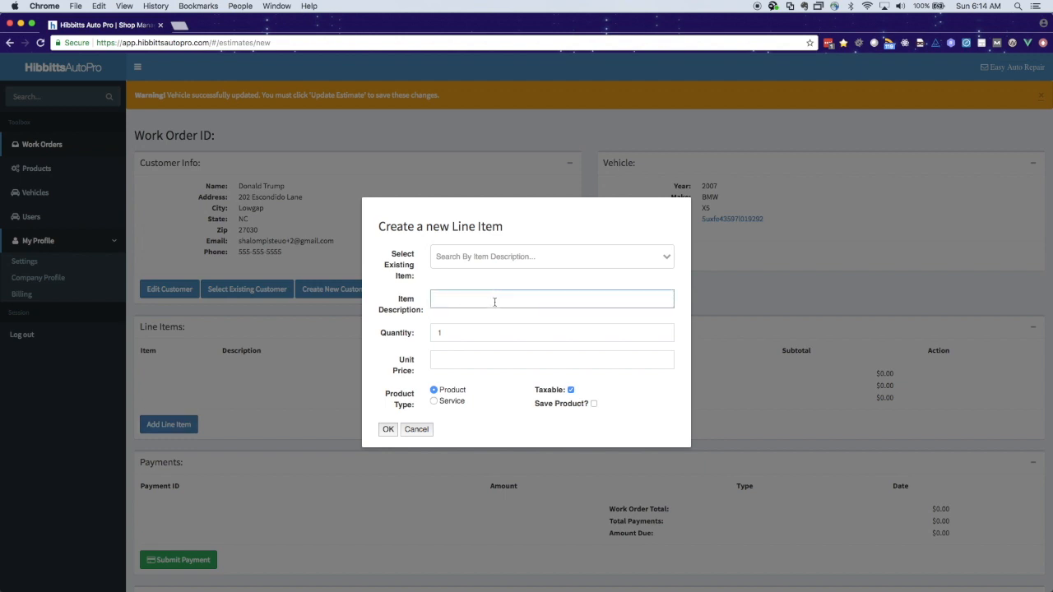
text(Starter)
text(Replacement)
key(Tab)
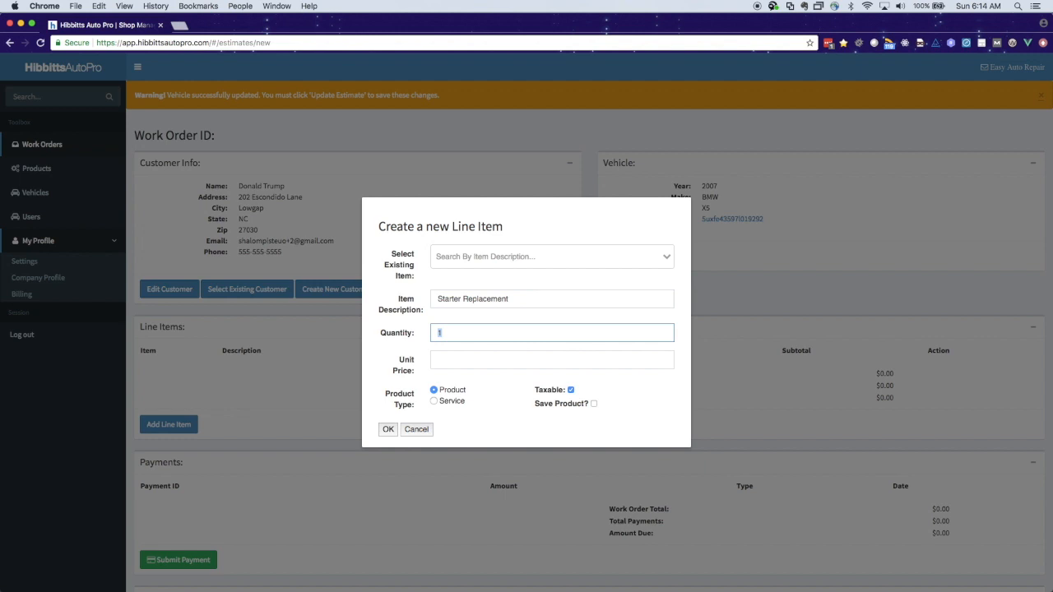
click(460, 362)
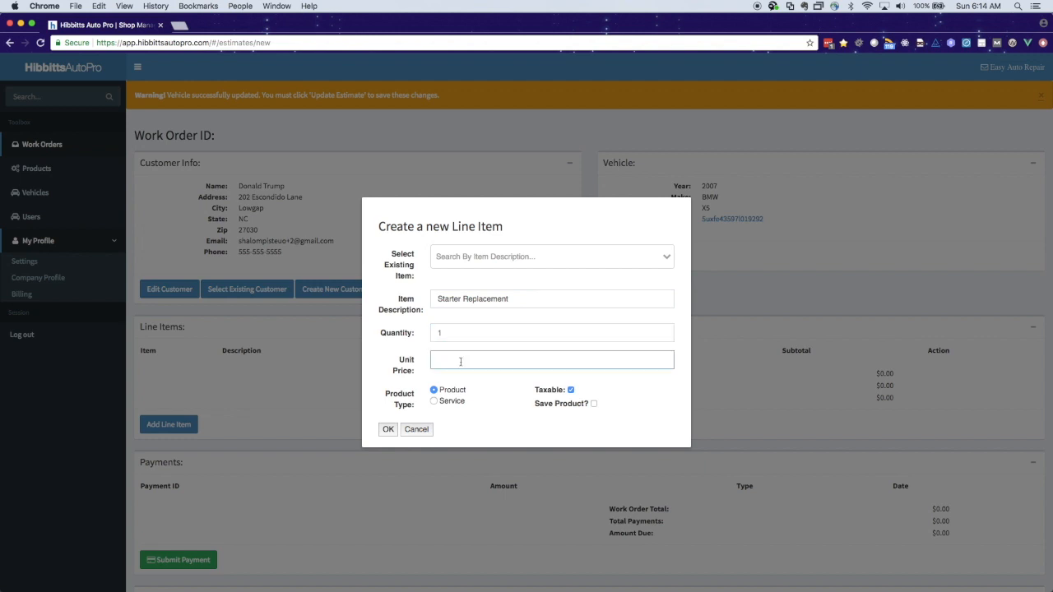
text(50.00)
- Make the line item a non-taxable service saved as a product, and add it to the work order
click(433, 401)
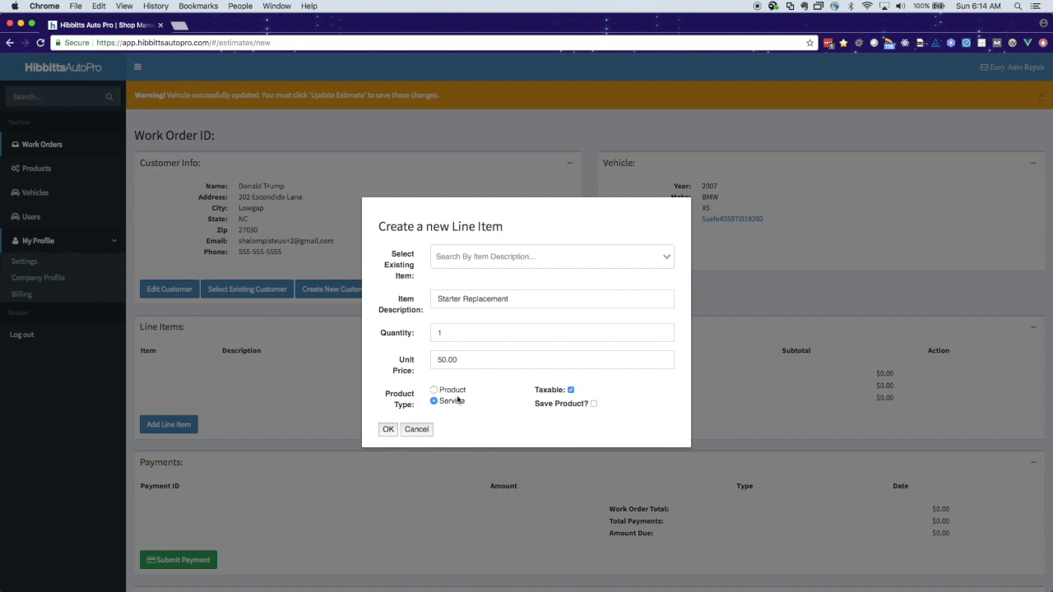
click(571, 390)
click(594, 404)
click(447, 256)
click(418, 265)
click(387, 429)
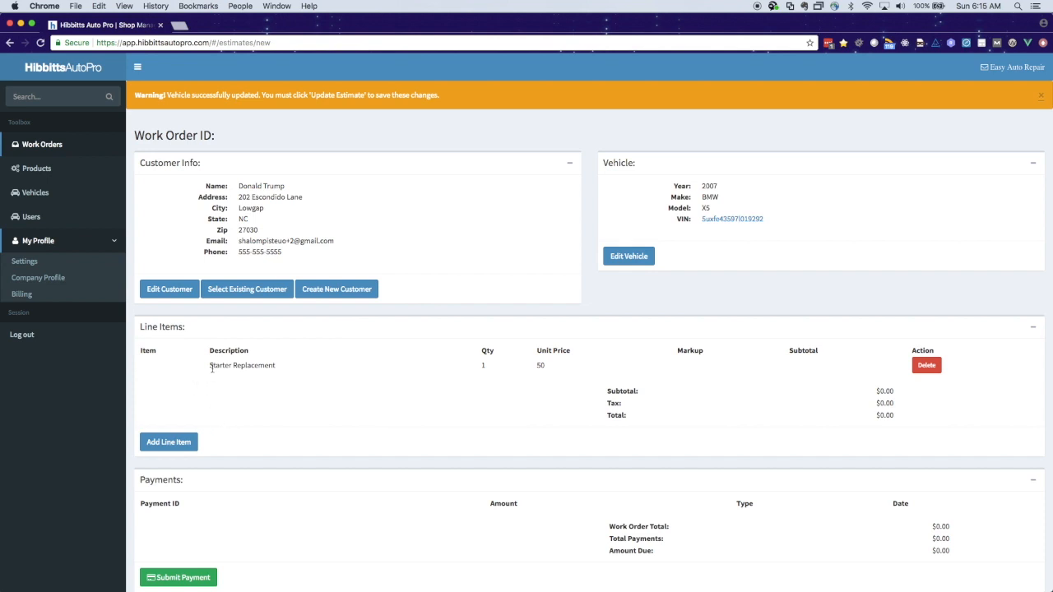
- Add the existing "Starter" product to the work order as a second line item
click(181, 442)
click(496, 256)
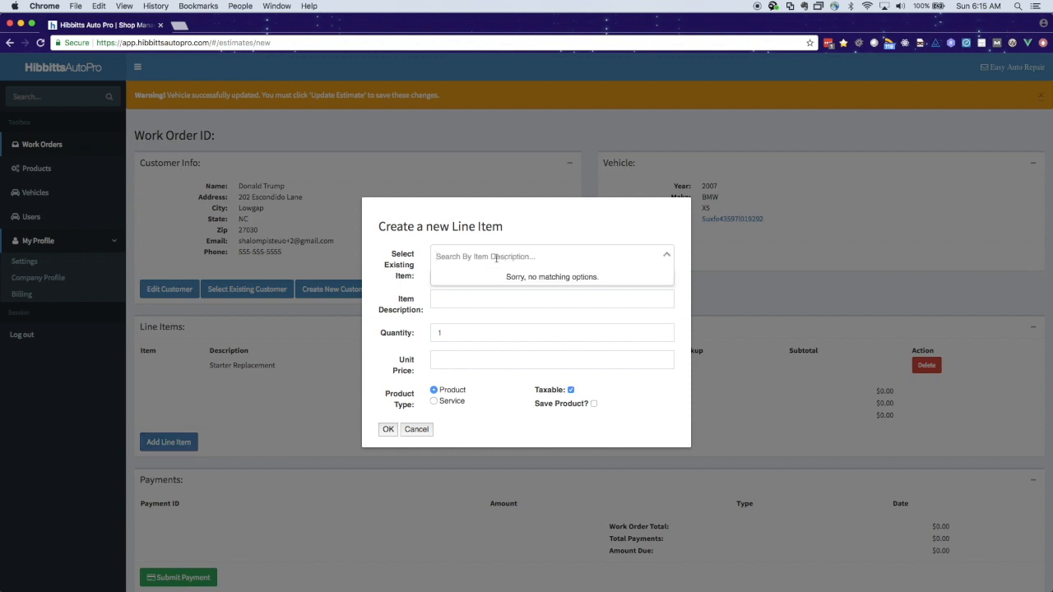
text(Sta)
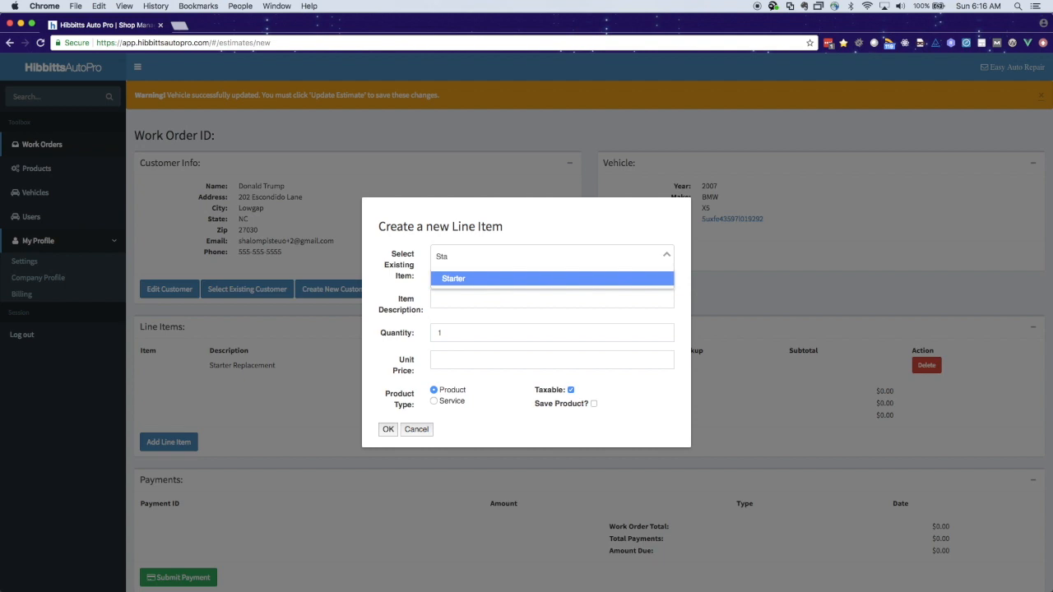
click(463, 280)
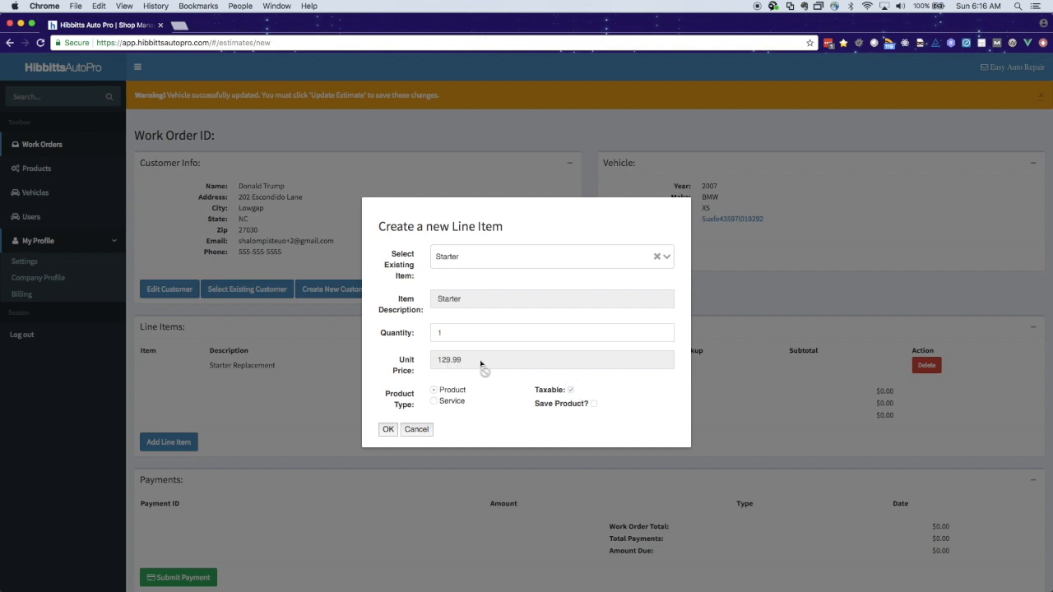
click(385, 429)
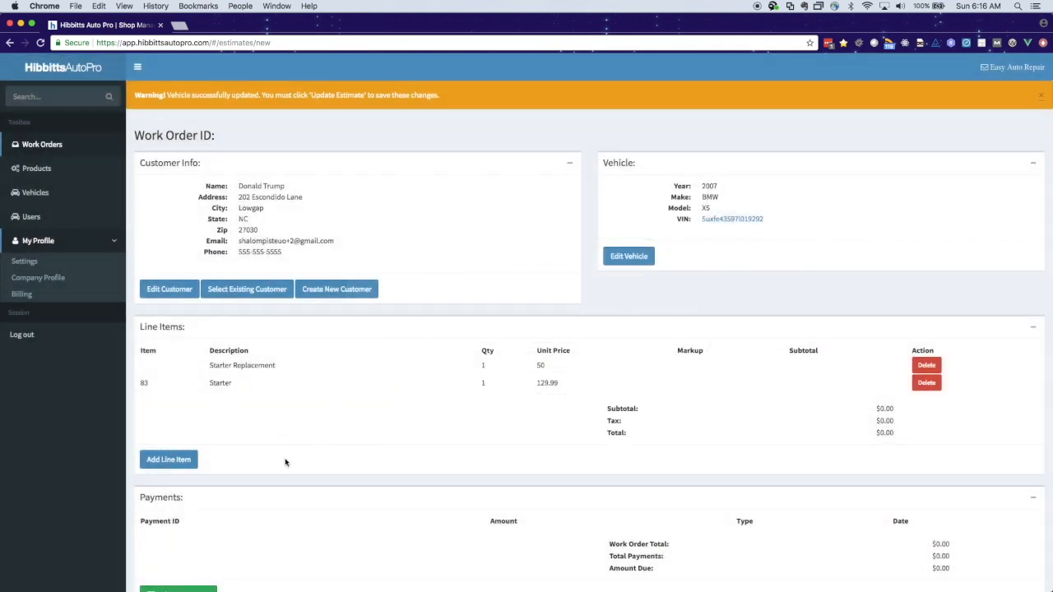
click(169, 458)
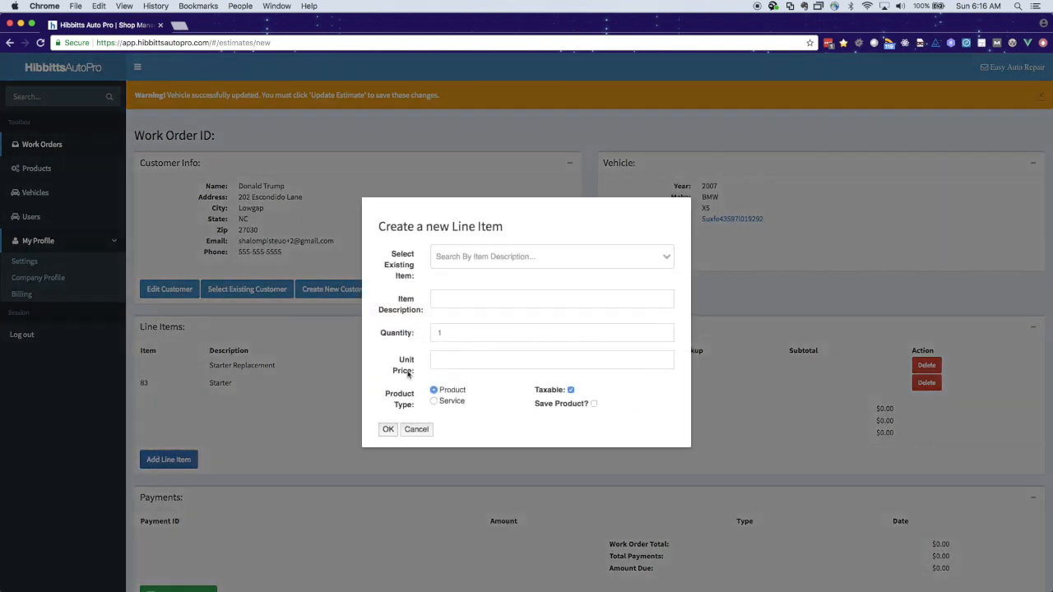
click(458, 256)
click(461, 301)
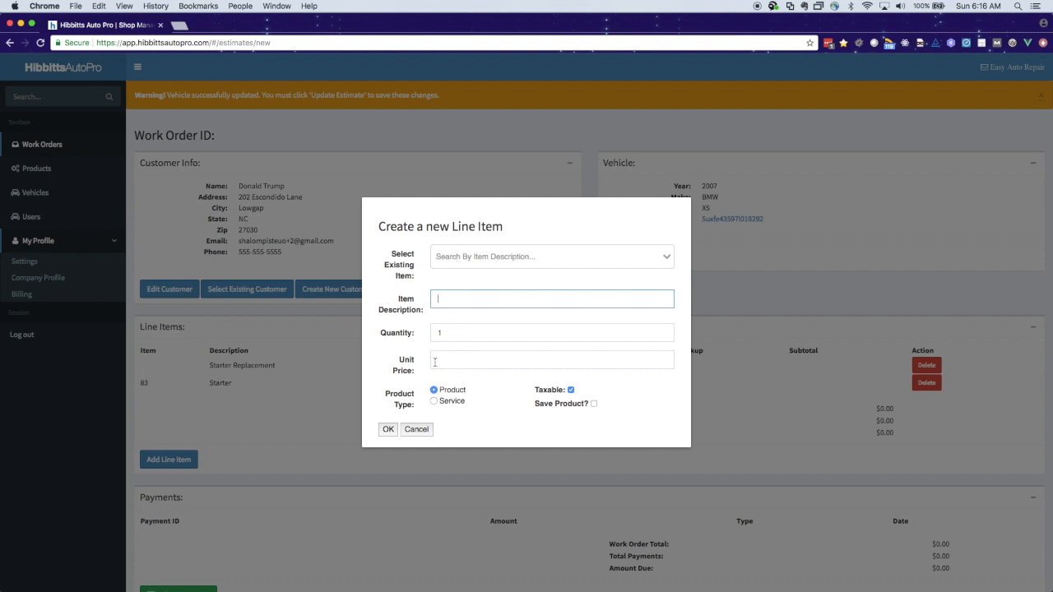
click(454, 334)
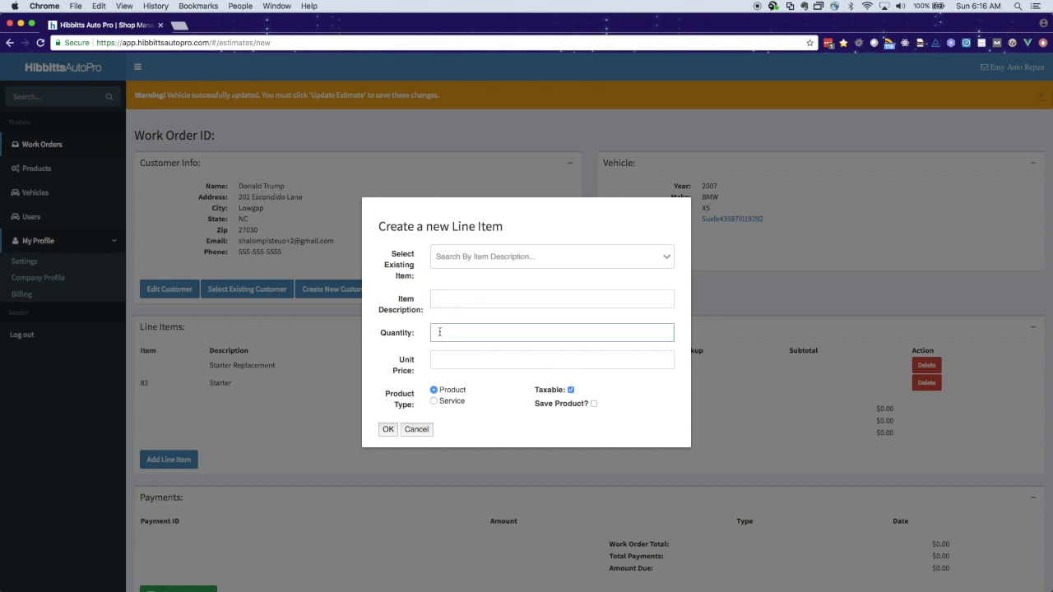
click(417, 429)
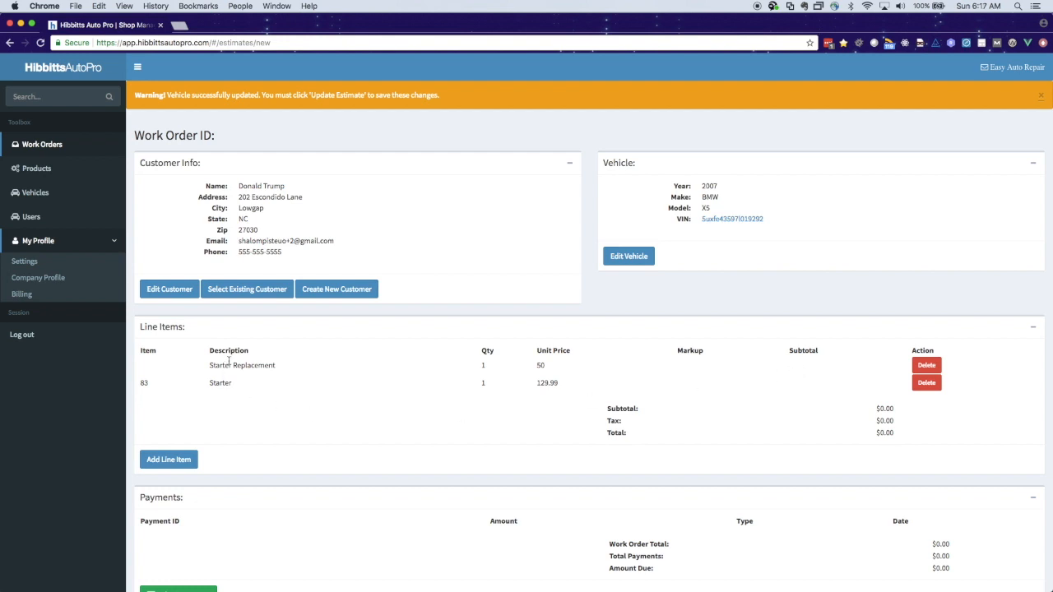
- Save the work order with its customer, vehicle and line items
scroll(277, 390, down, 2)
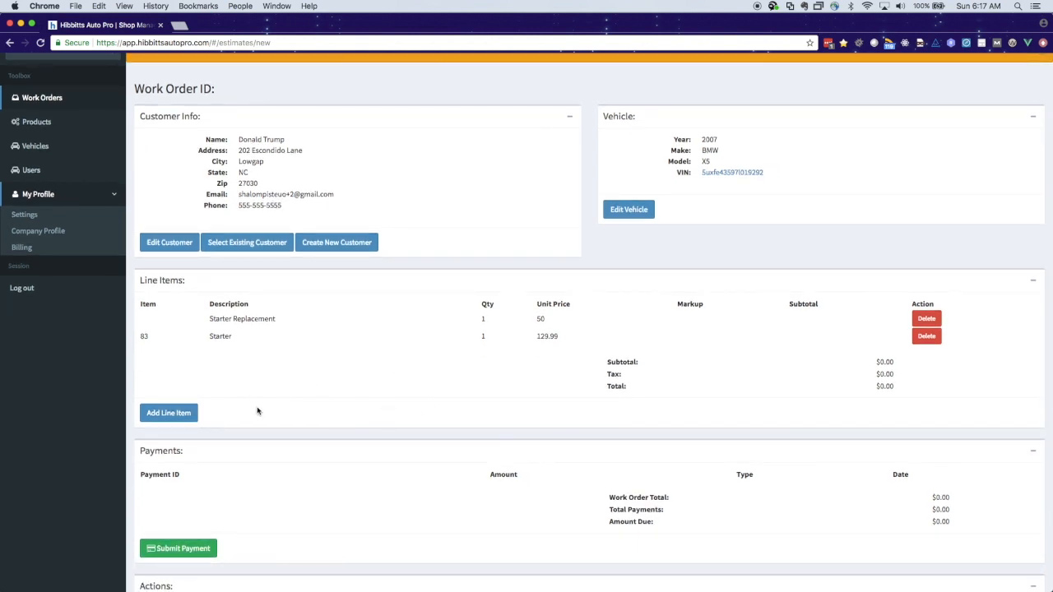
scroll(414, 412, down, 1)
scroll(413, 412, down, 1)
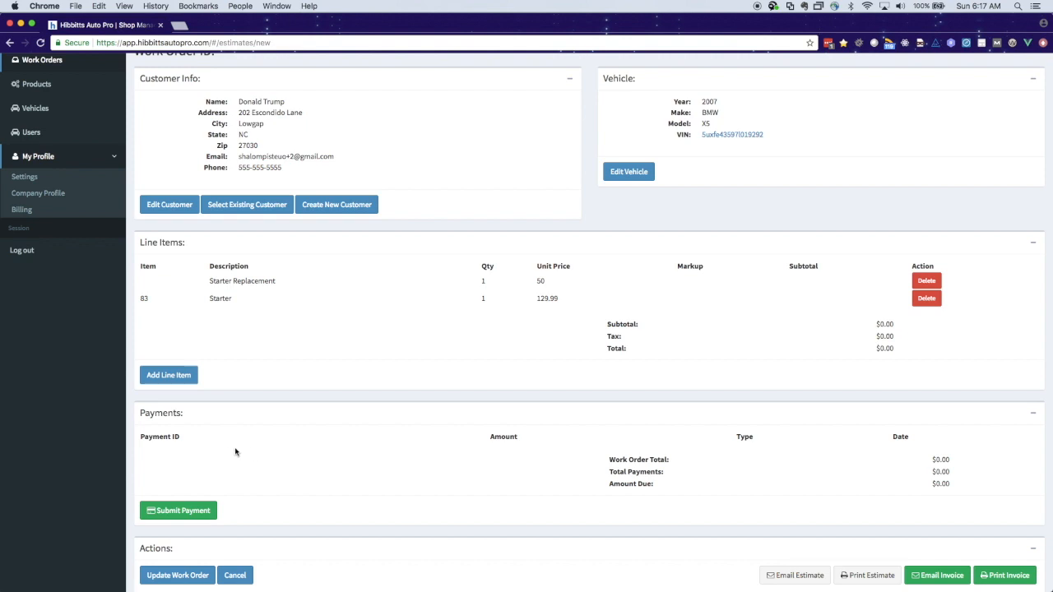
scroll(233, 498, down, 1)
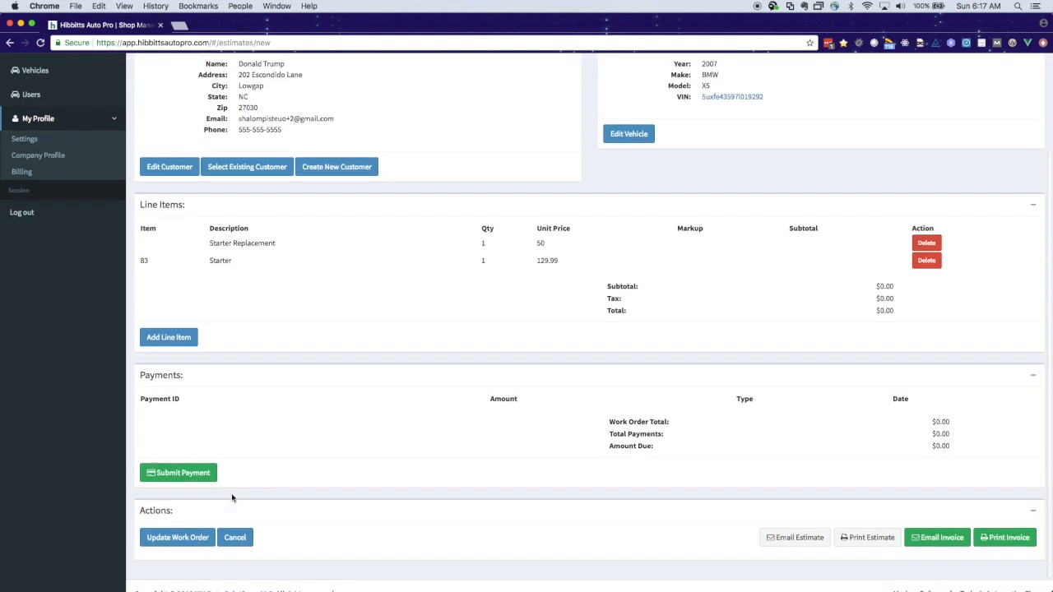
click(179, 540)
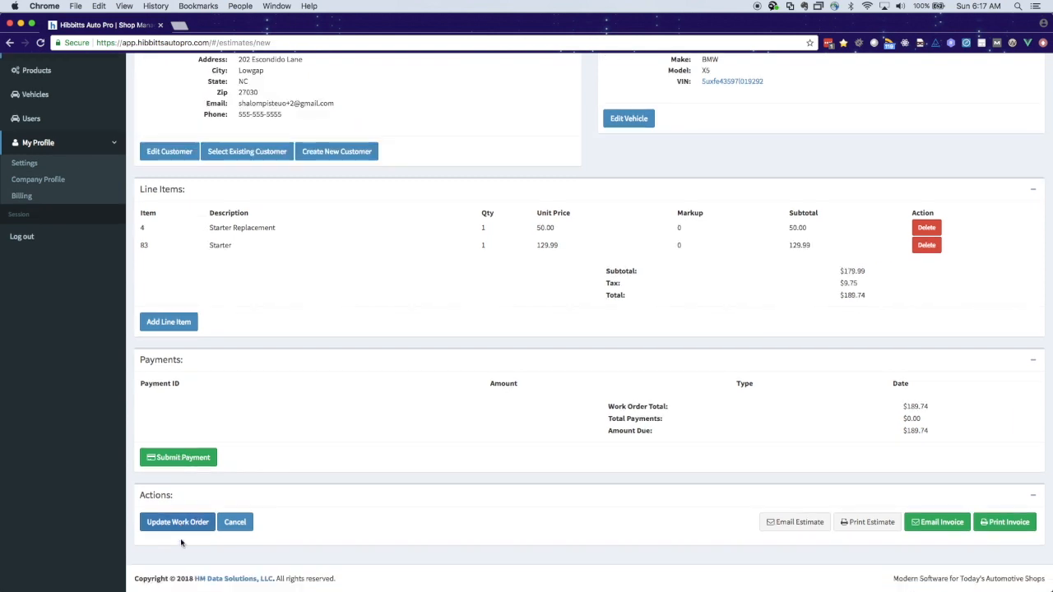
scroll(482, 346, up, 2)
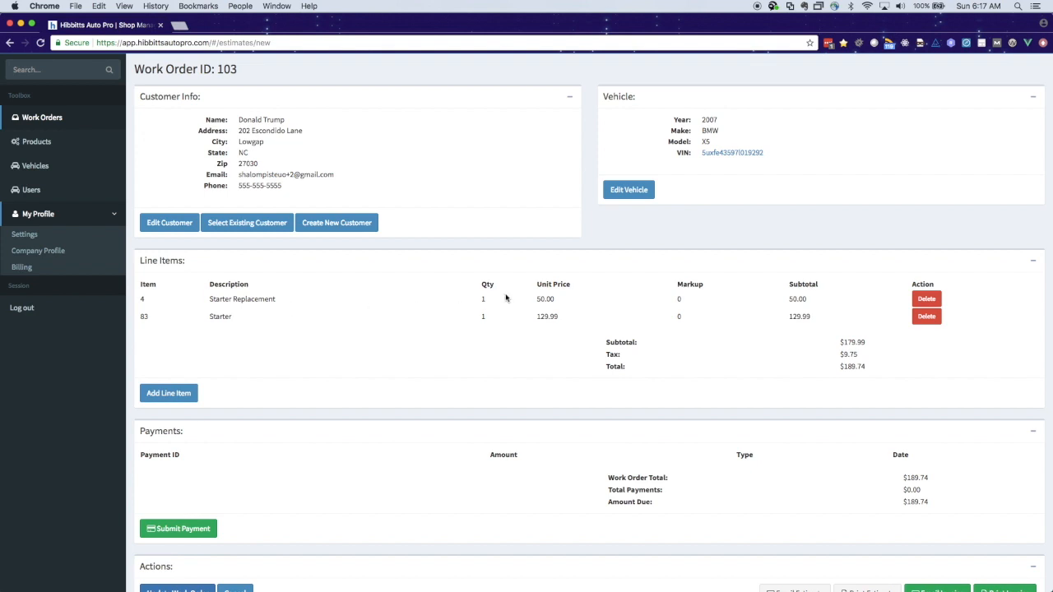
click(693, 301)
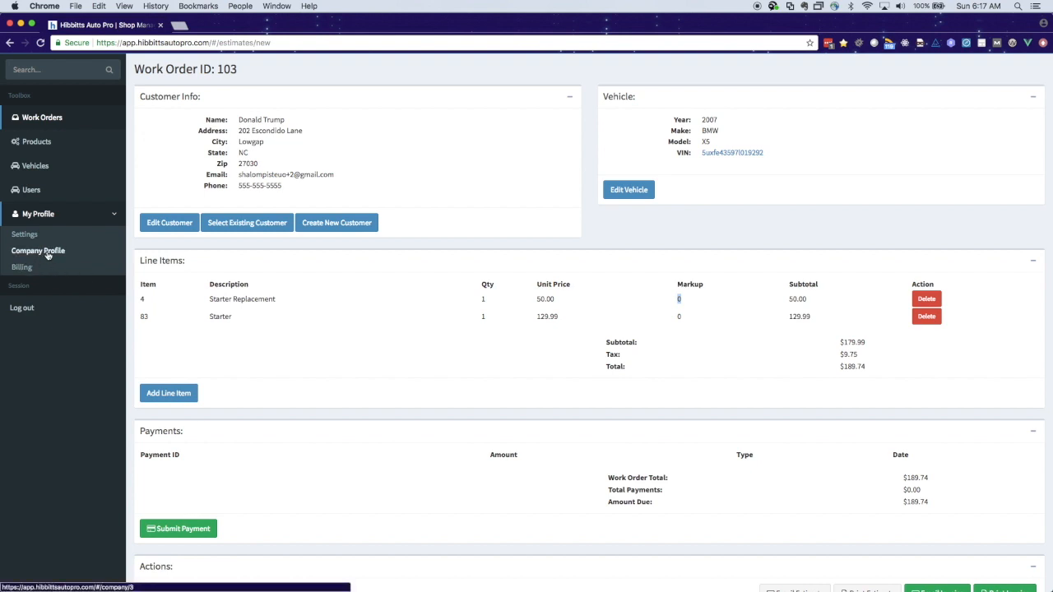
click(680, 318)
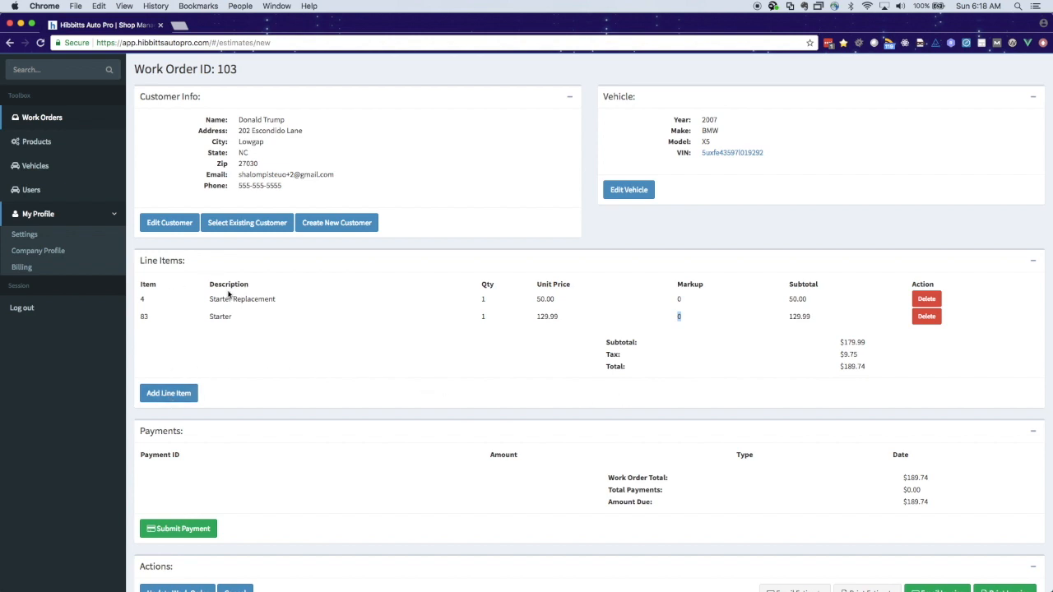
- Open a new line item form for the work order and view the existing items available for selection
click(156, 395)
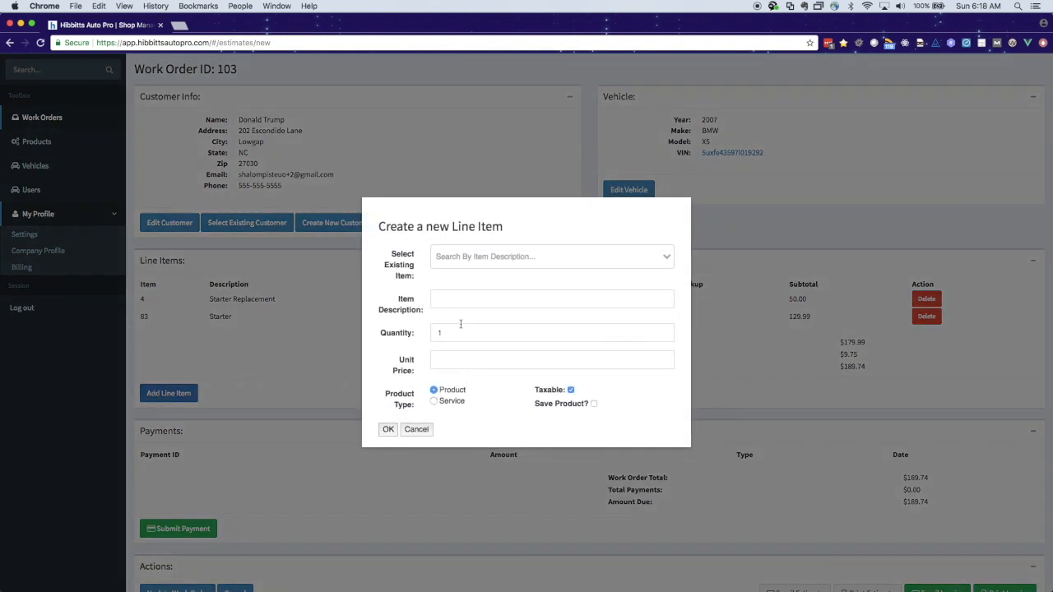
click(453, 256)
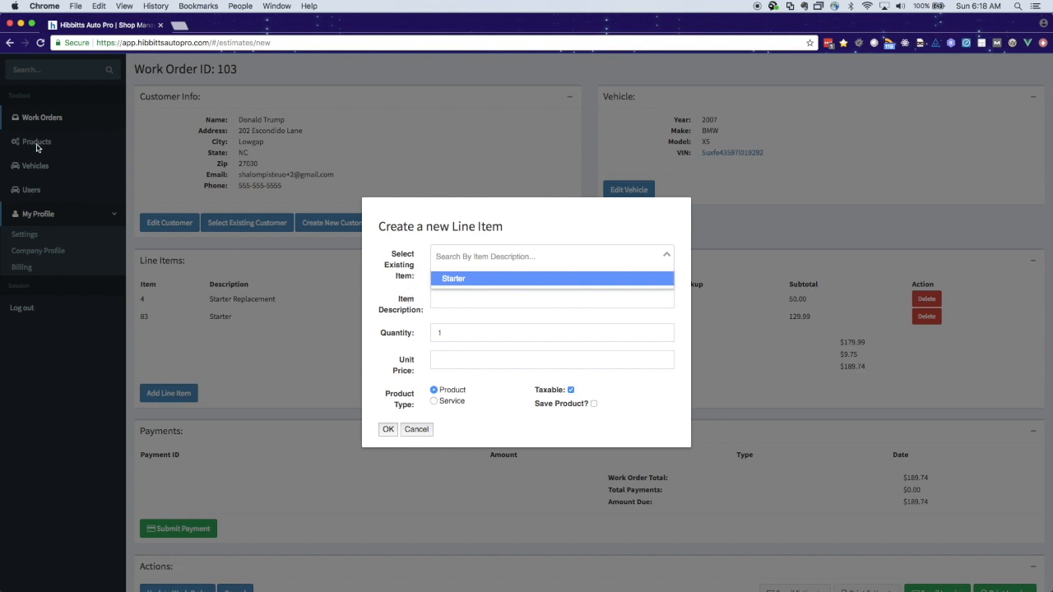
click(63, 144)
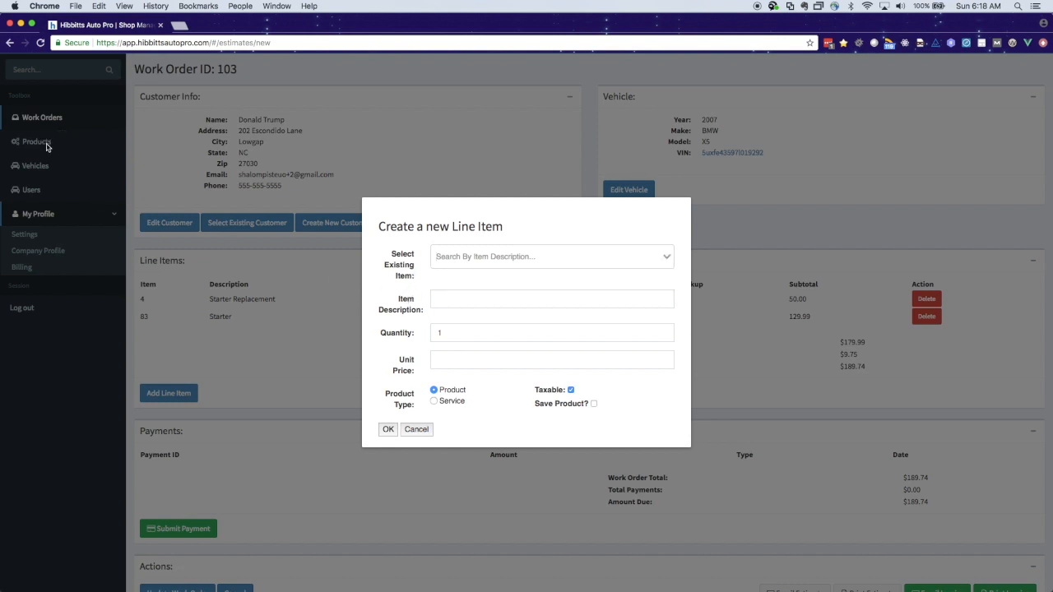
- Examine the line item form's description, quantity, unit price, Service type and existing-item options
click(454, 300)
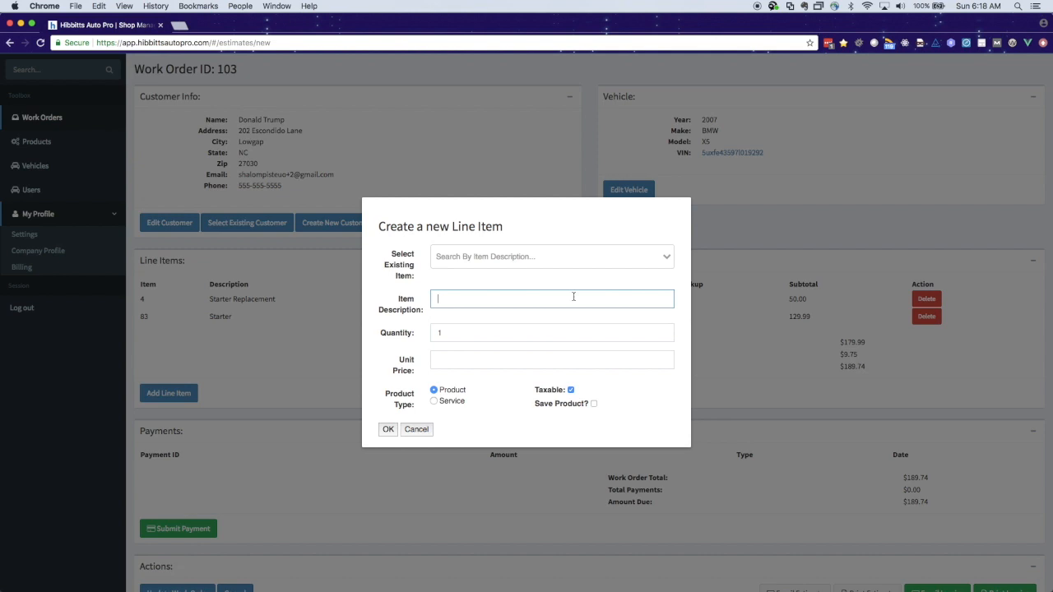
click(476, 331)
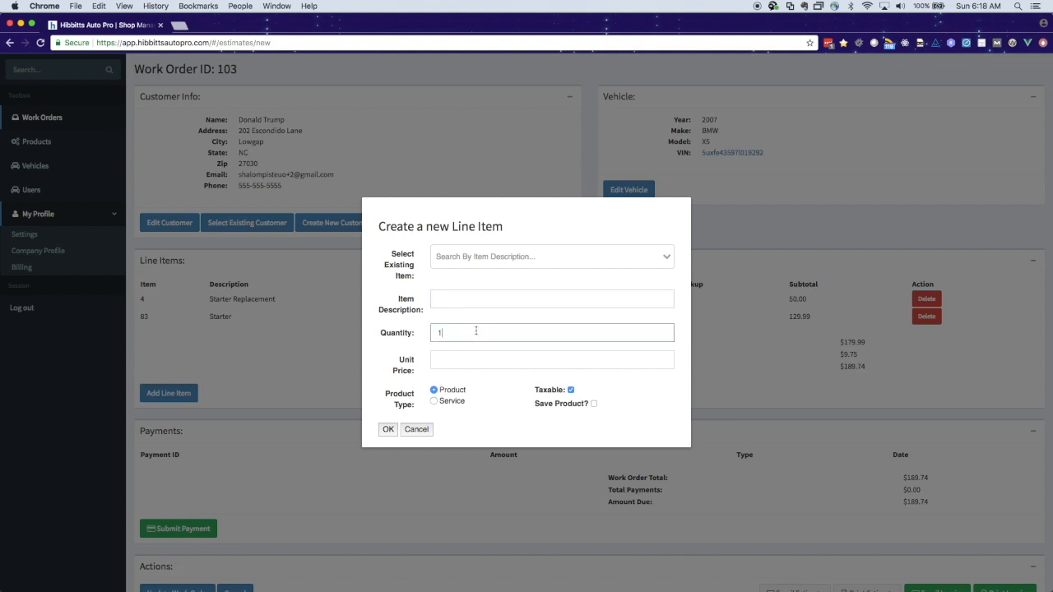
click(461, 361)
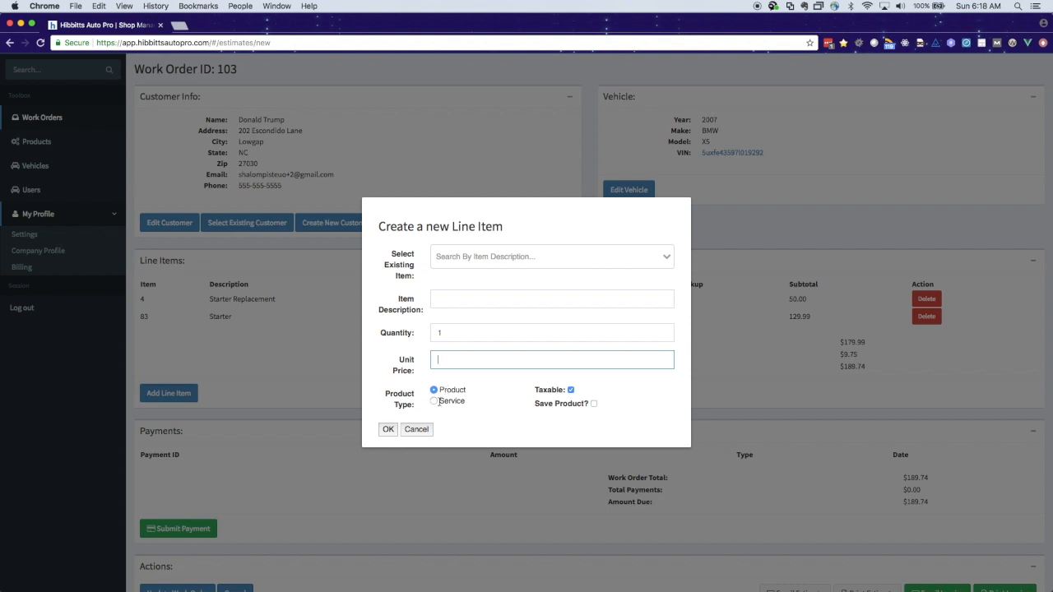
drag(437, 400, 467, 404)
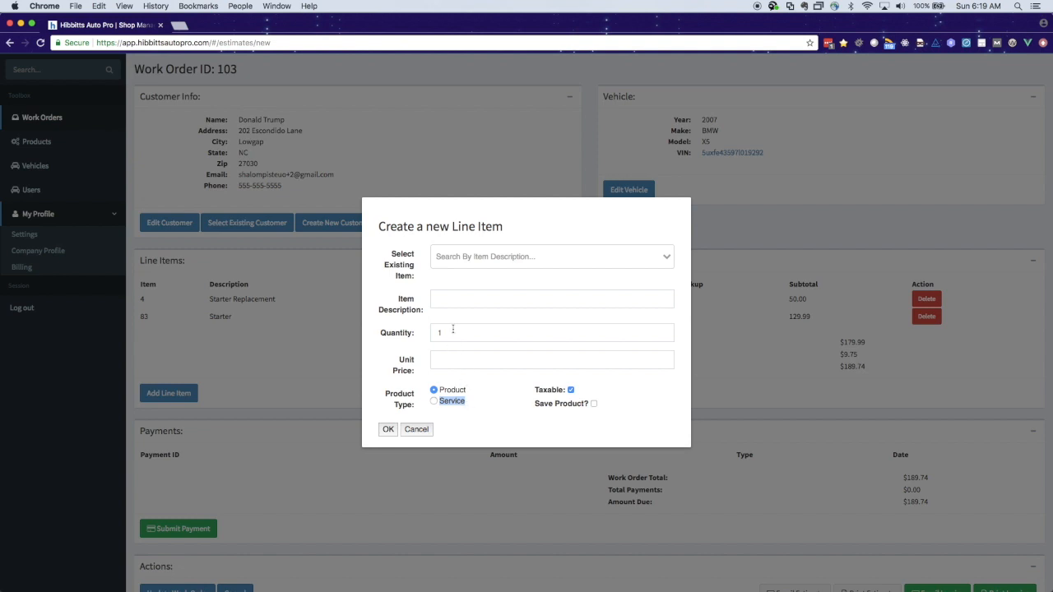
click(466, 294)
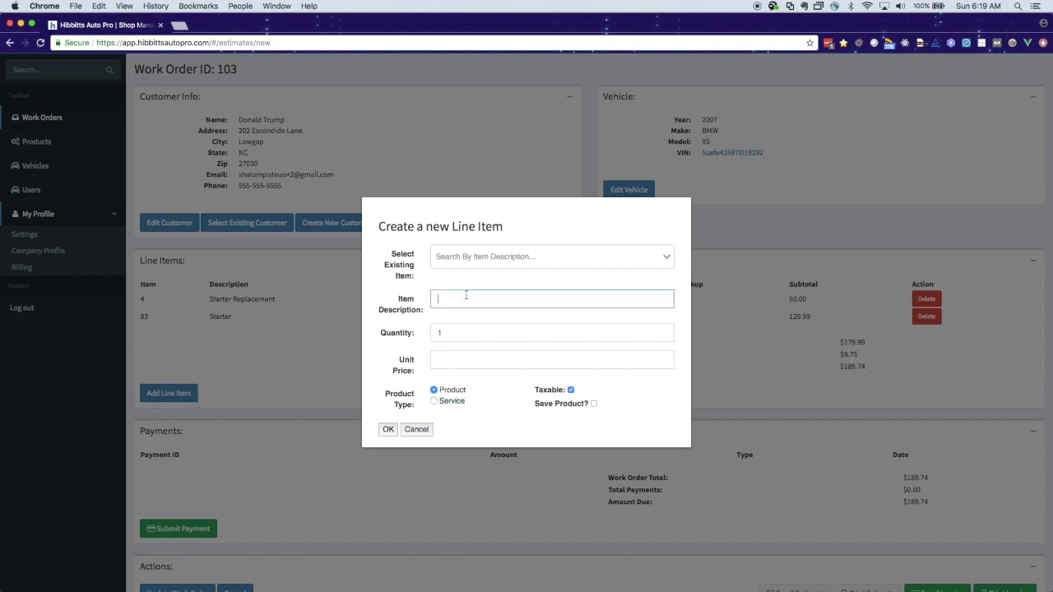
click(433, 400)
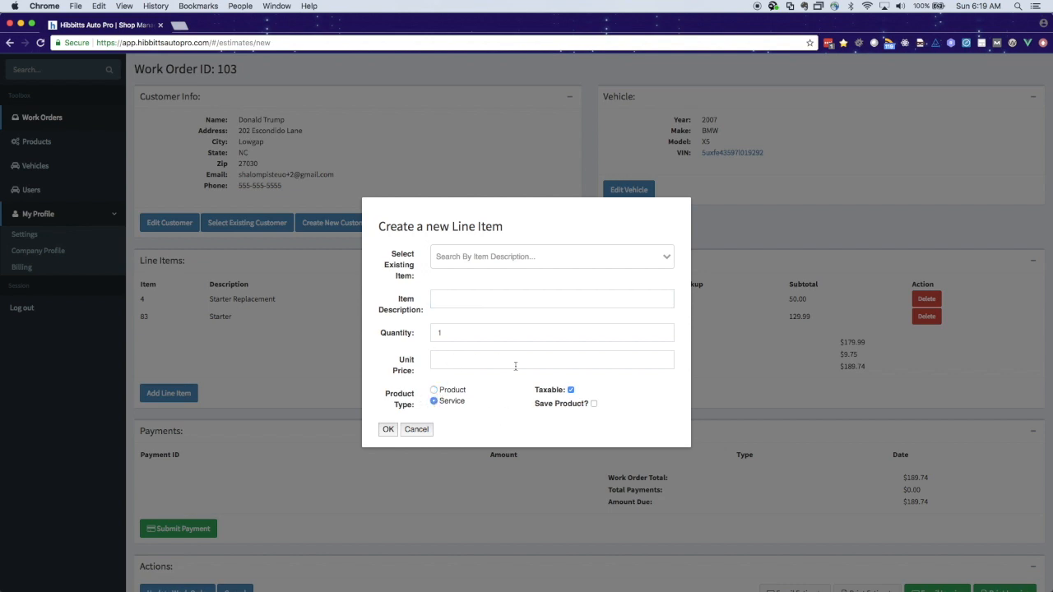
click(471, 334)
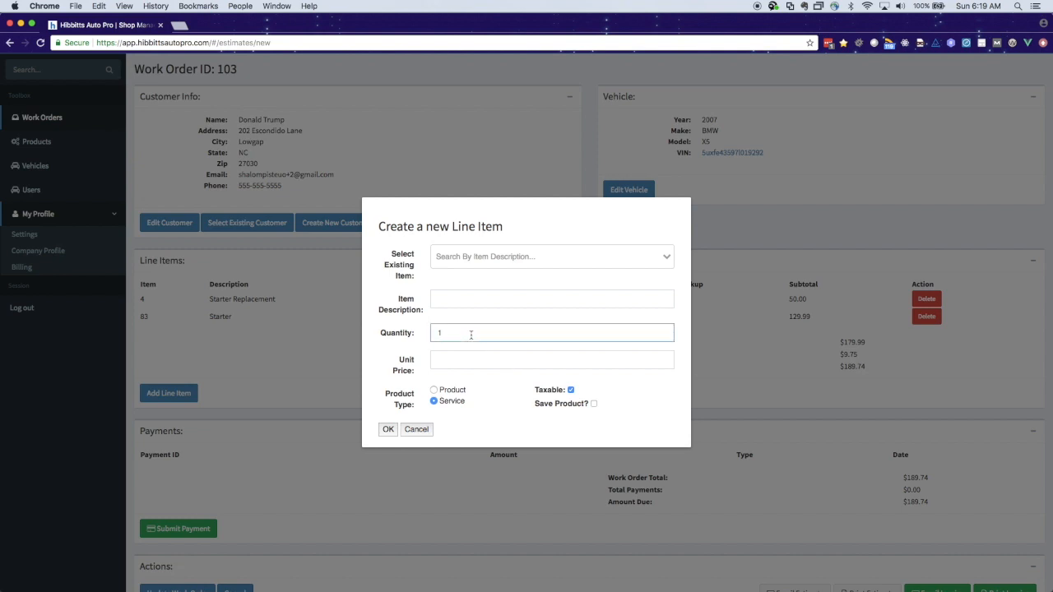
click(454, 359)
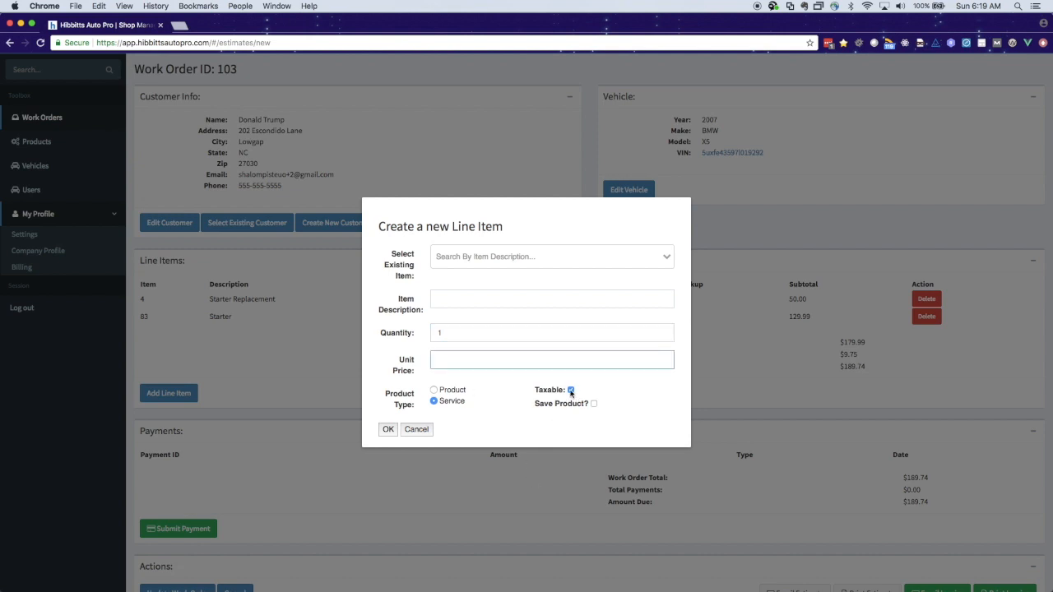
click(448, 390)
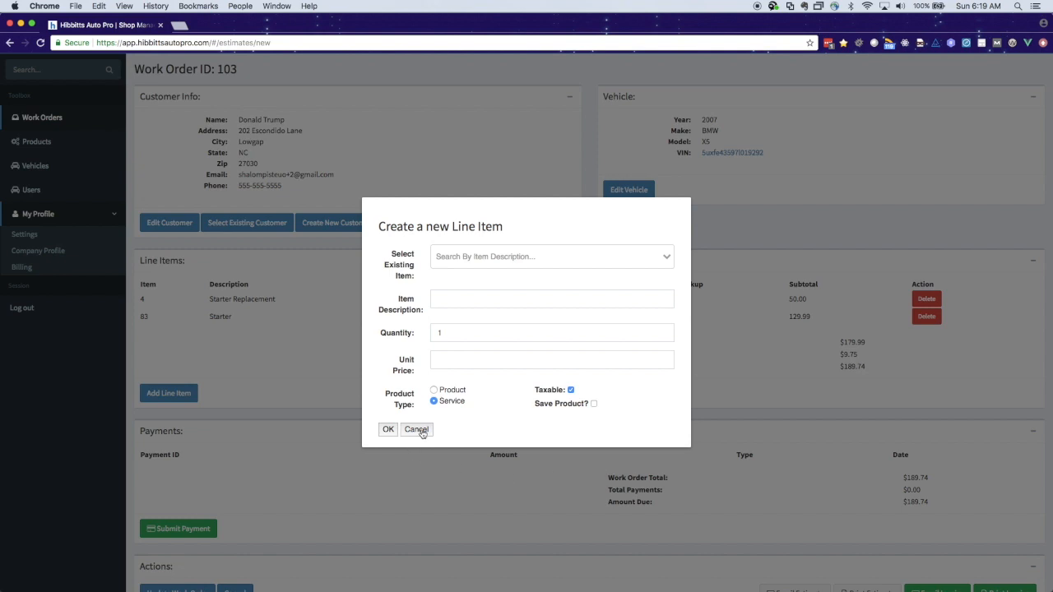
click(455, 258)
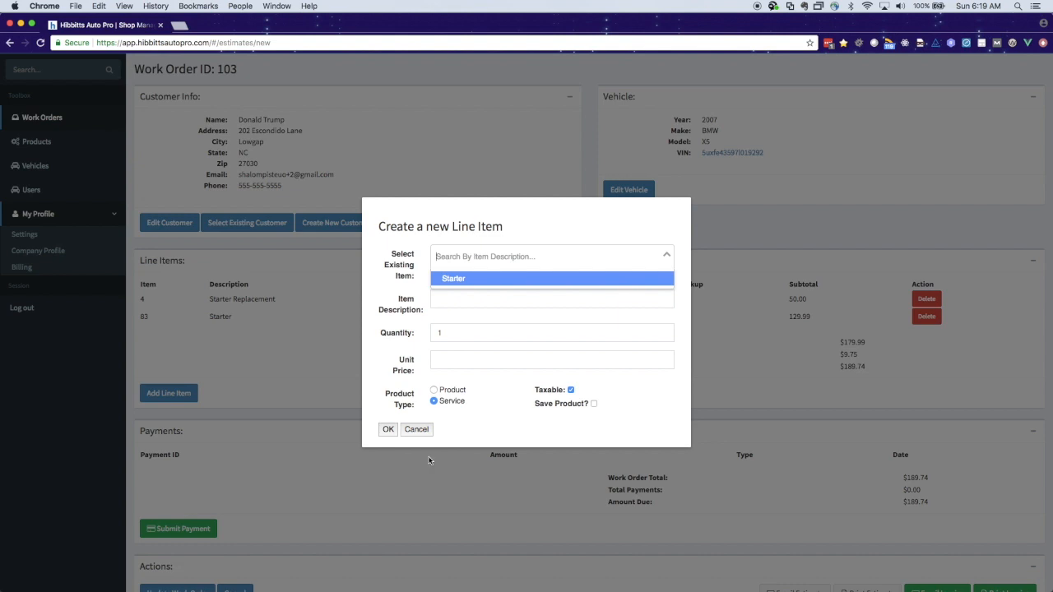